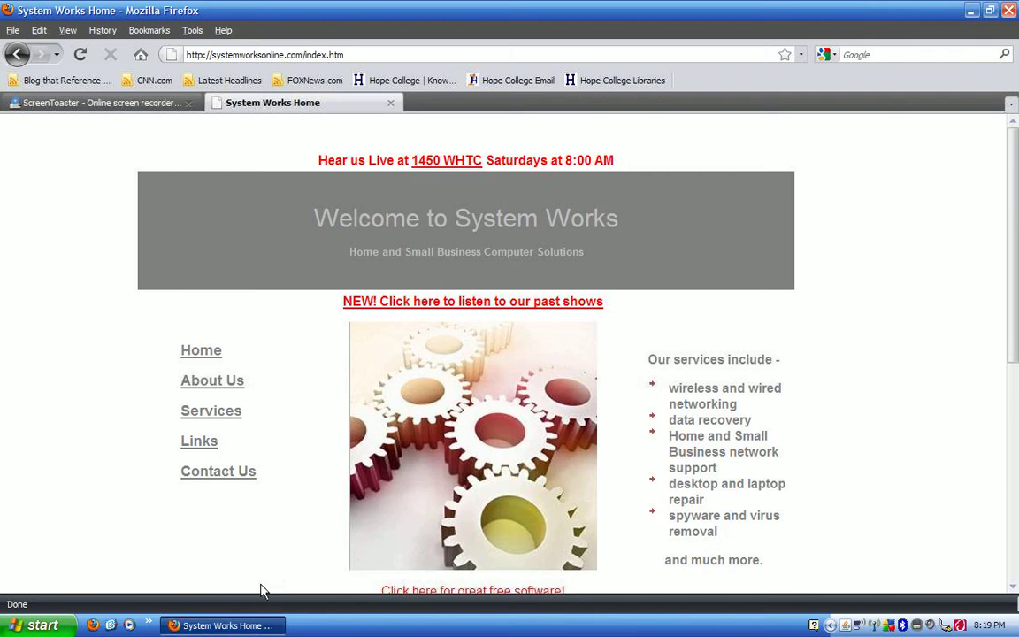
Step: Minimize the browser window and launch the Windows Backup utility
left_click(250, 628)
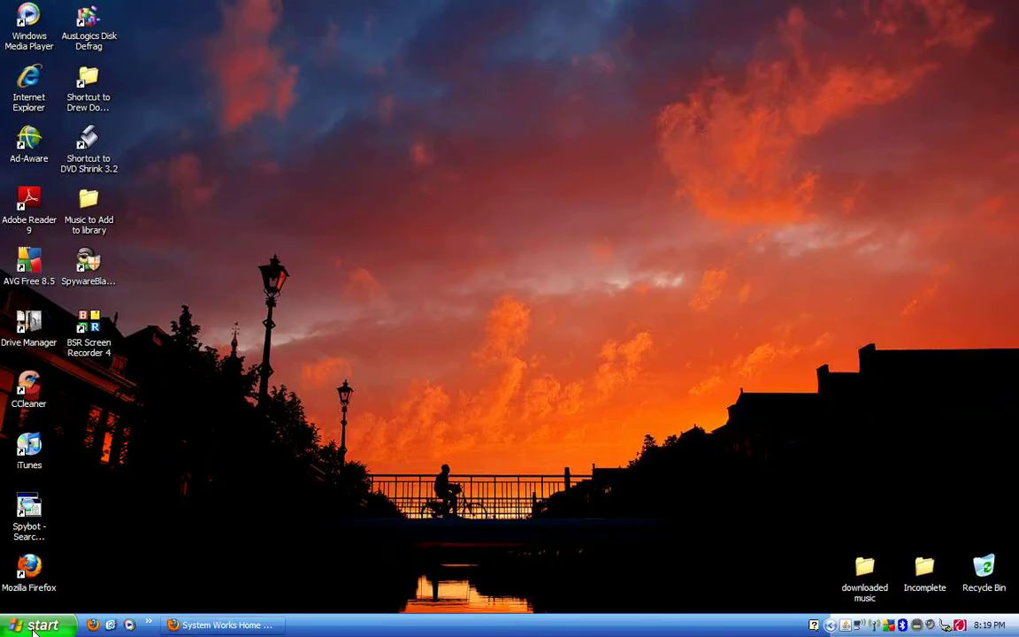
left_click(35, 626)
left_click(49, 567)
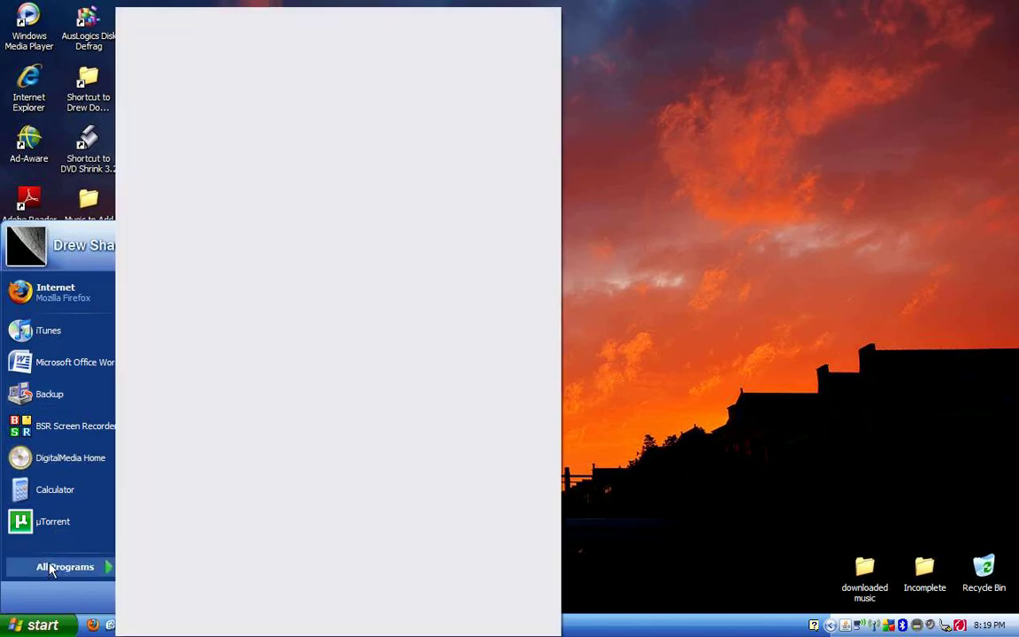
mouse_move(214, 191)
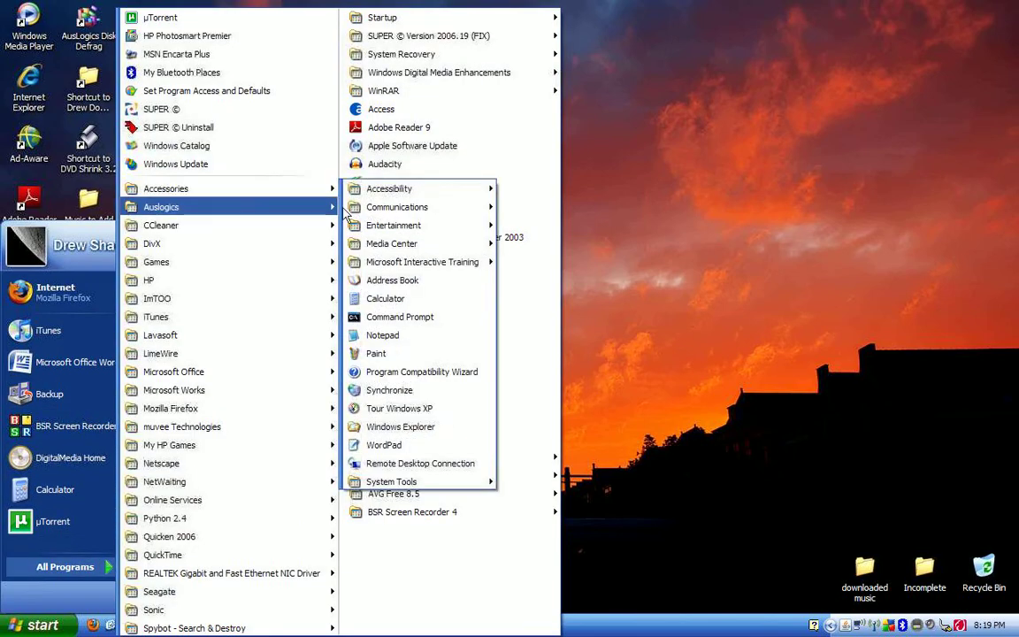
mouse_move(387, 482)
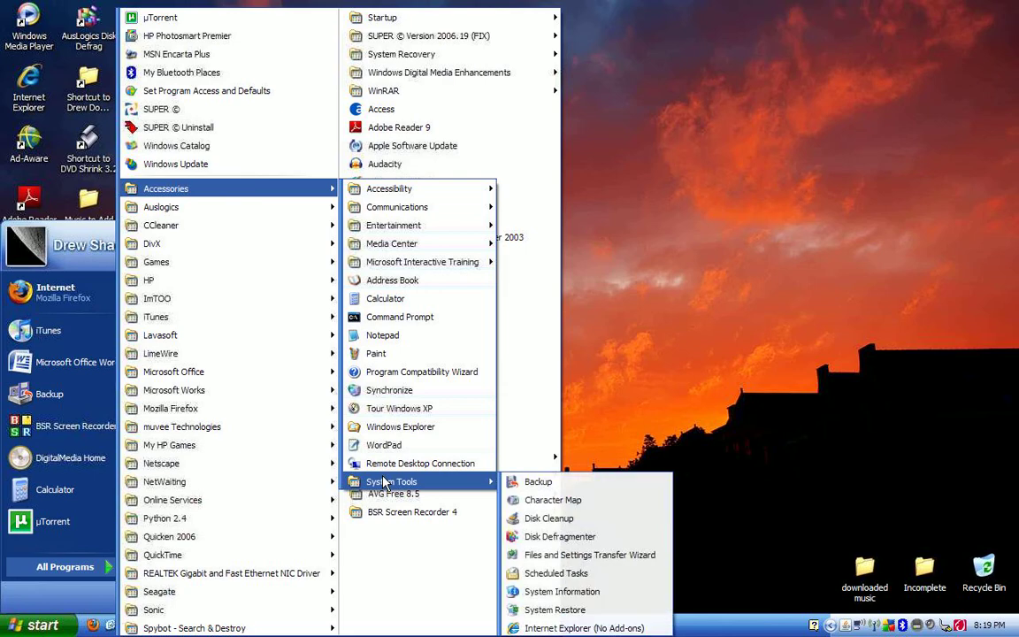
left_click(522, 484)
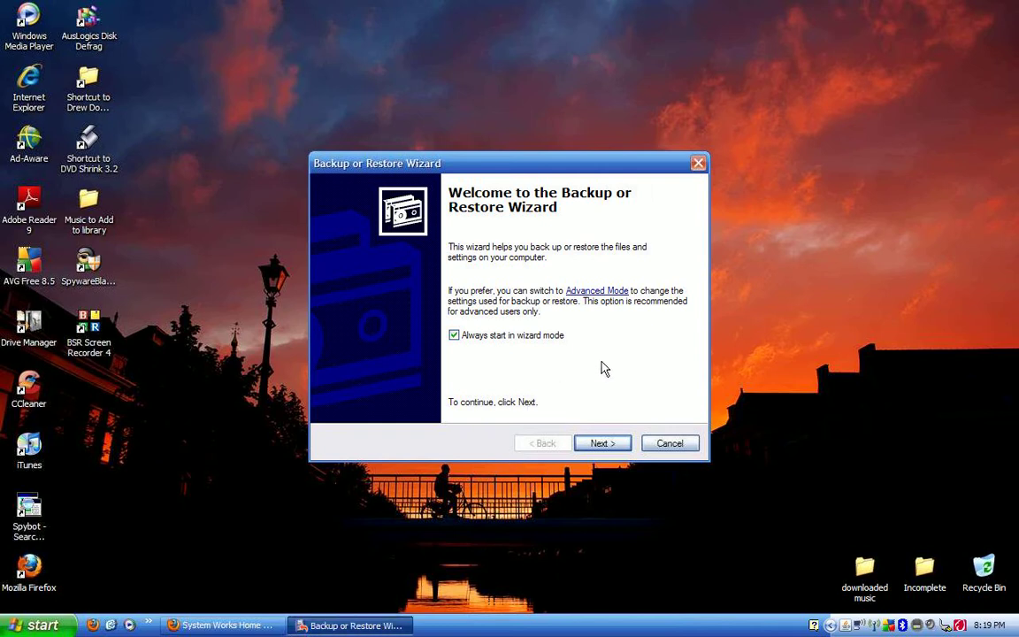
Step: Choose to back up files and settings, with the option to pick what to back up
left_click(588, 447)
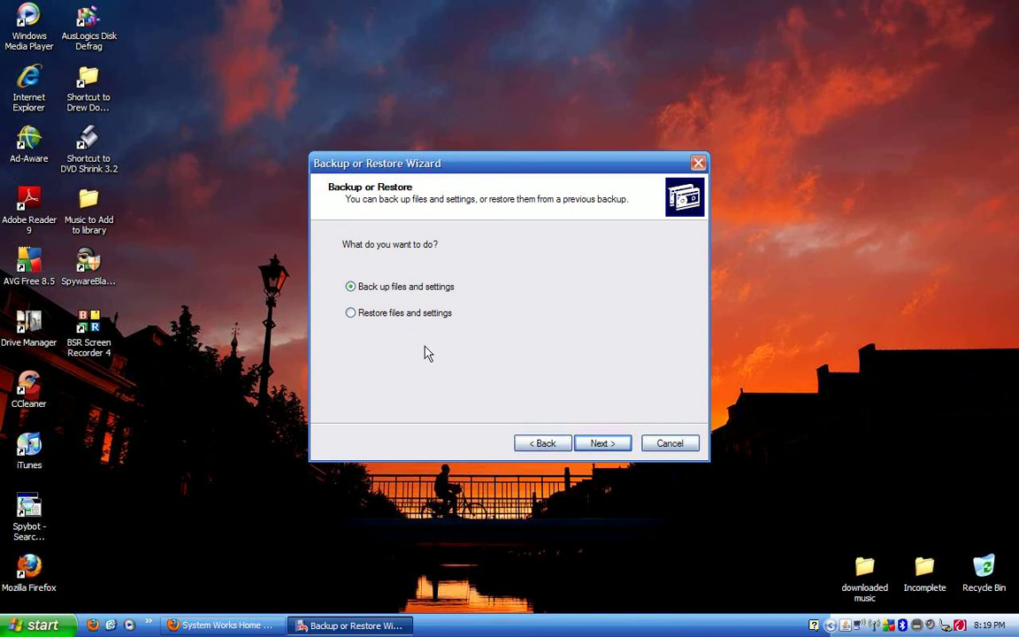
left_click(604, 444)
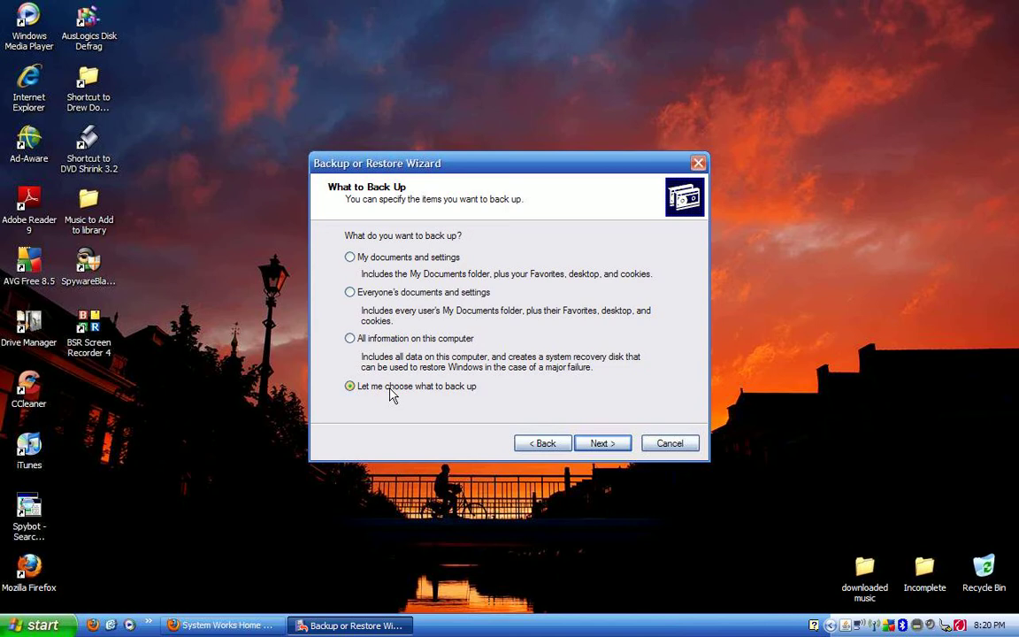
left_click(598, 443)
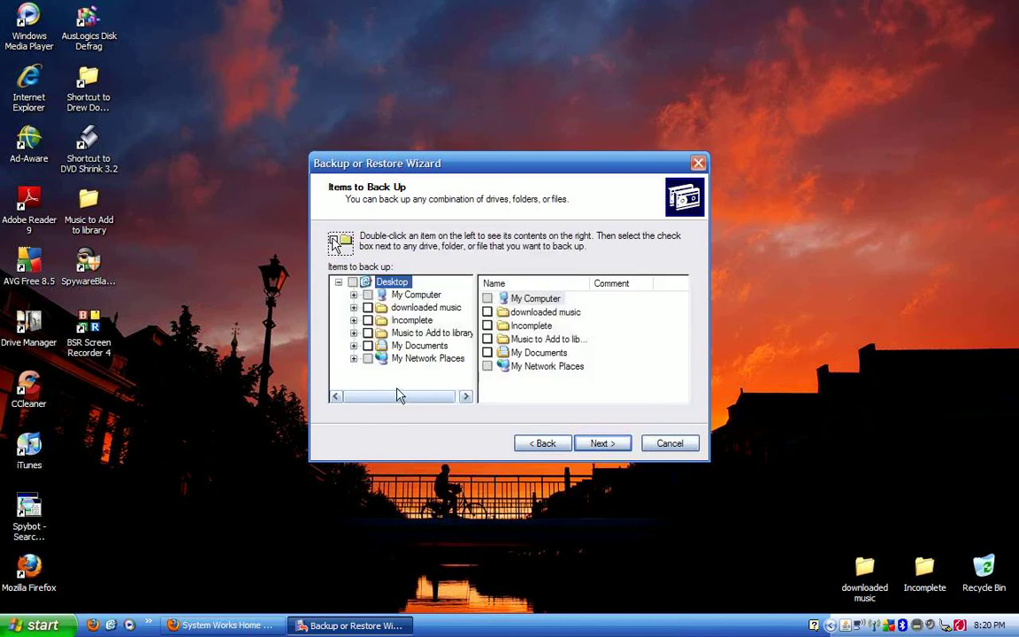
Step: Select the personal documents folder inside My Documents as the item to back up and proceed
left_click(354, 345)
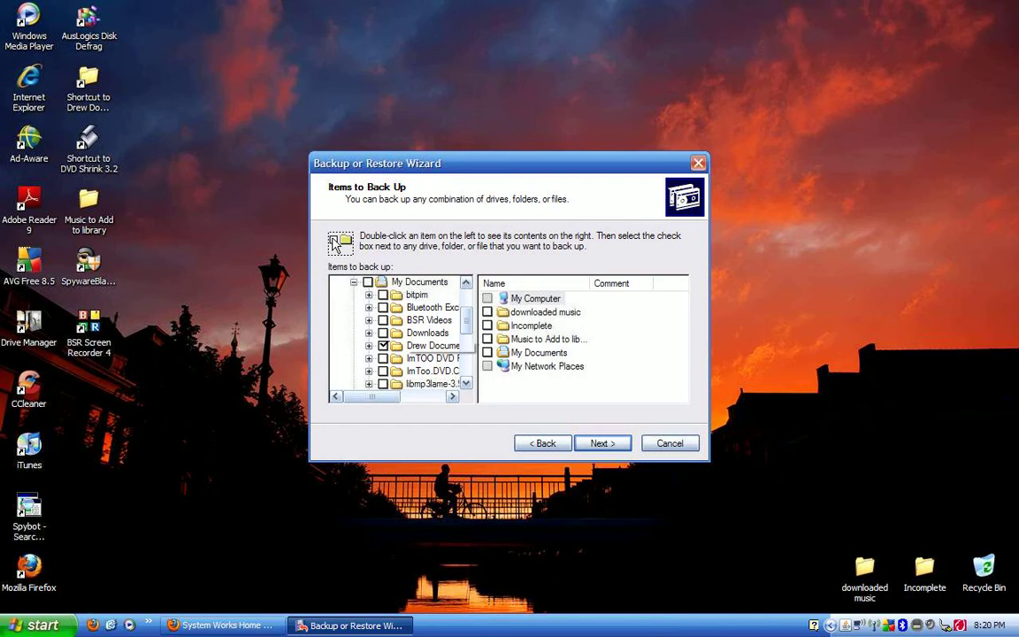
left_click(383, 345)
left_click(590, 445)
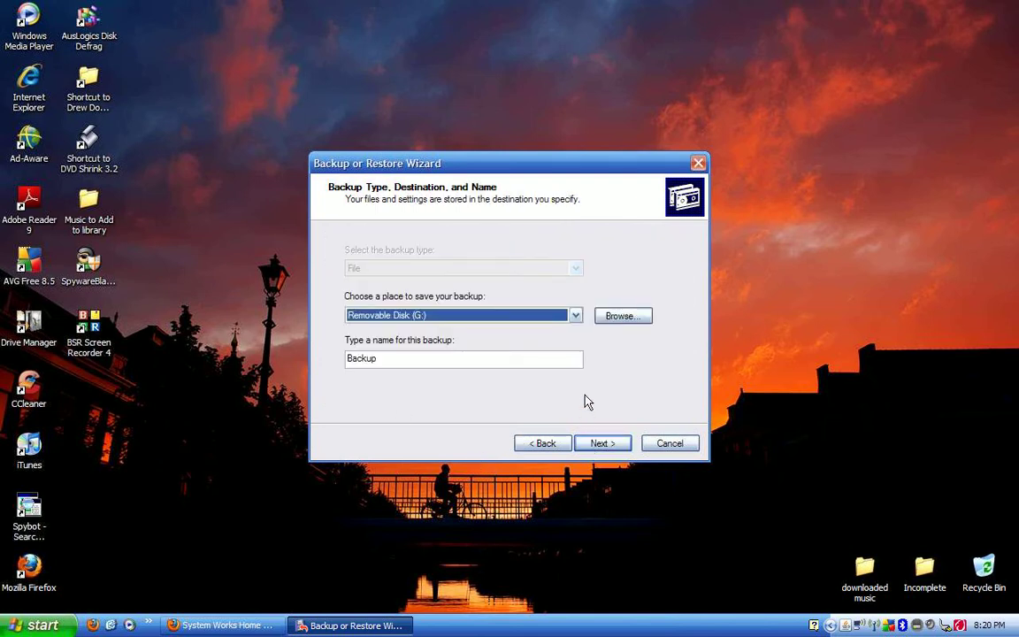
Step: Save the backup to Removable Disk (G:) under the name Backup
left_click(575, 317)
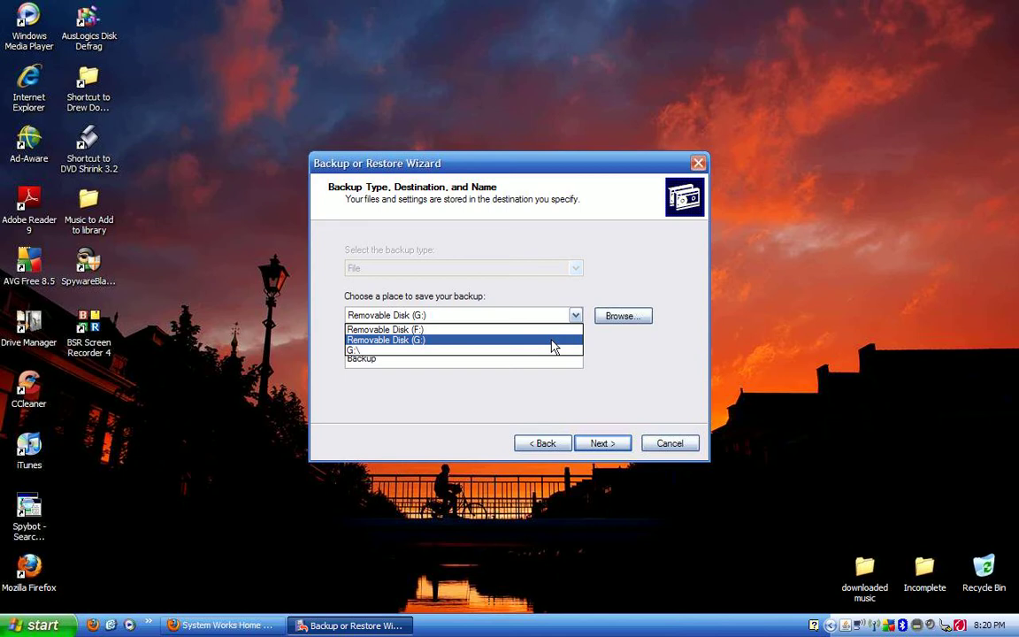
left_click(553, 346)
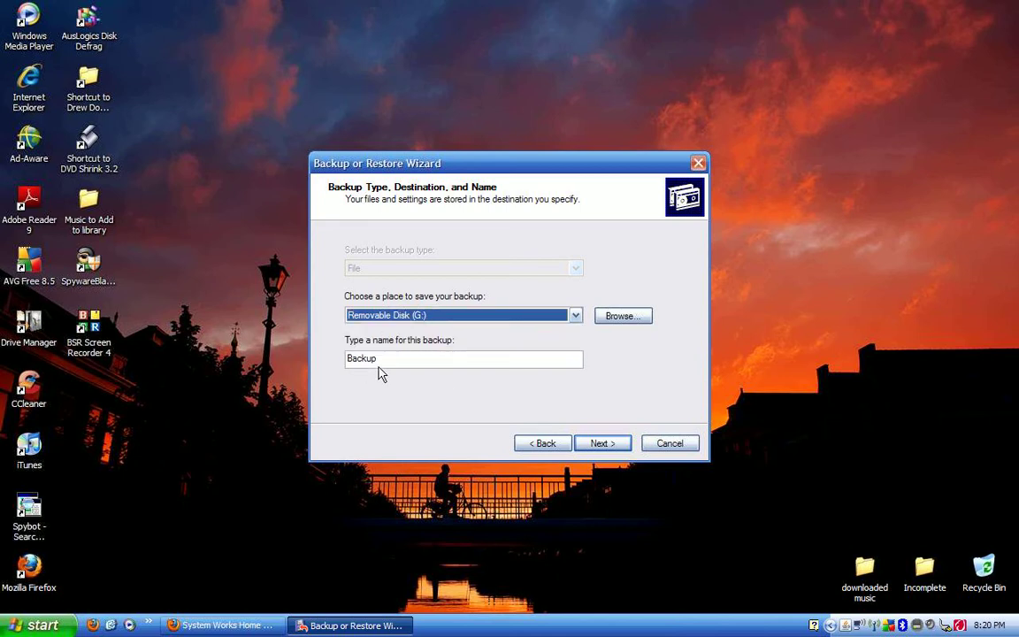
left_click(587, 445)
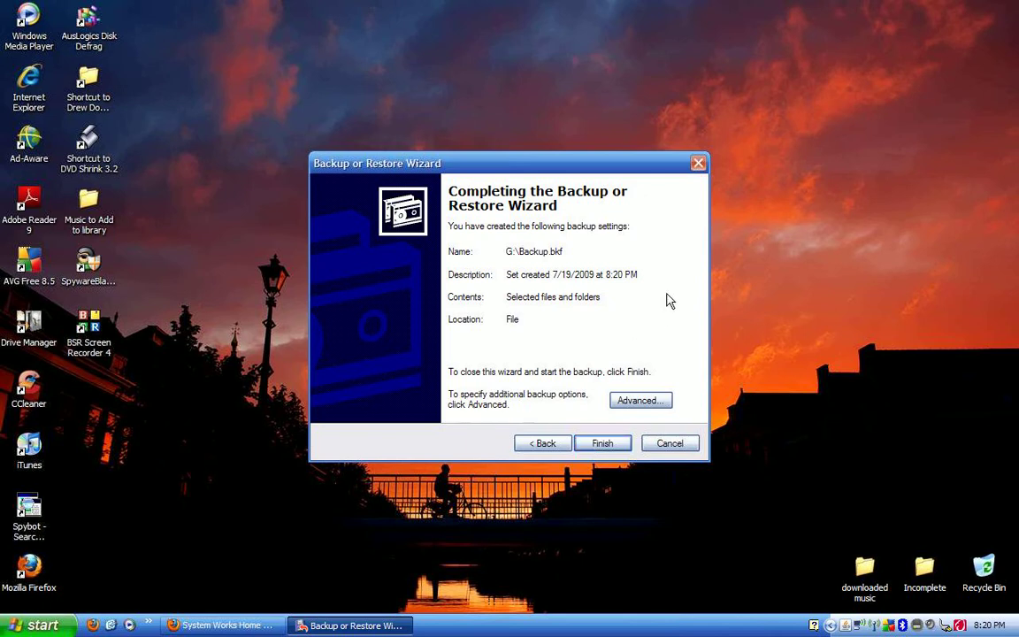
Step: Go through the advanced backup options with type Normal, data verification off and appending to the existing backups
left_click(634, 402)
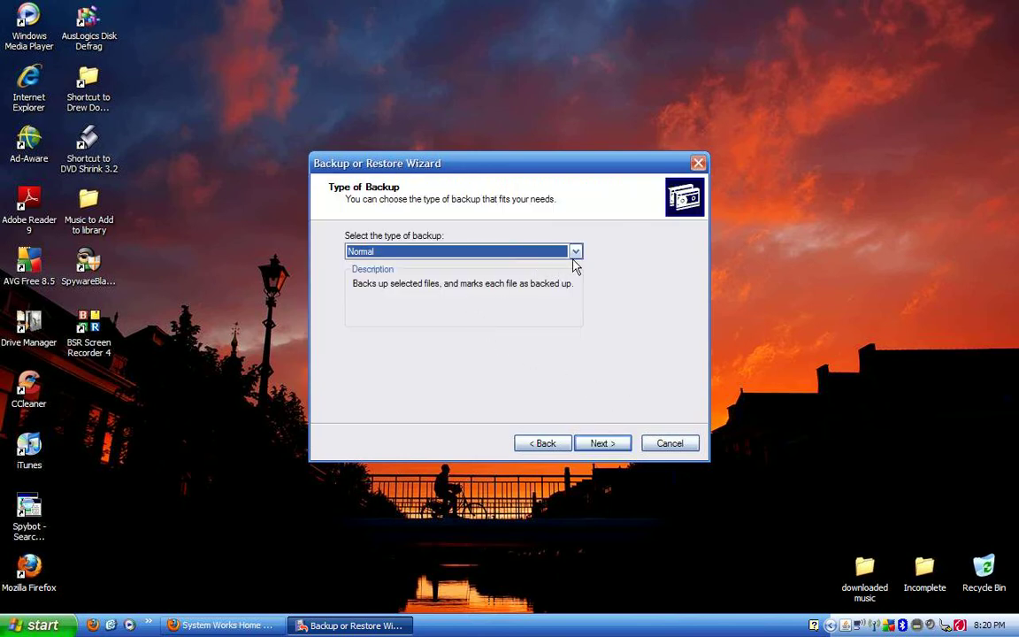
left_click(600, 443)
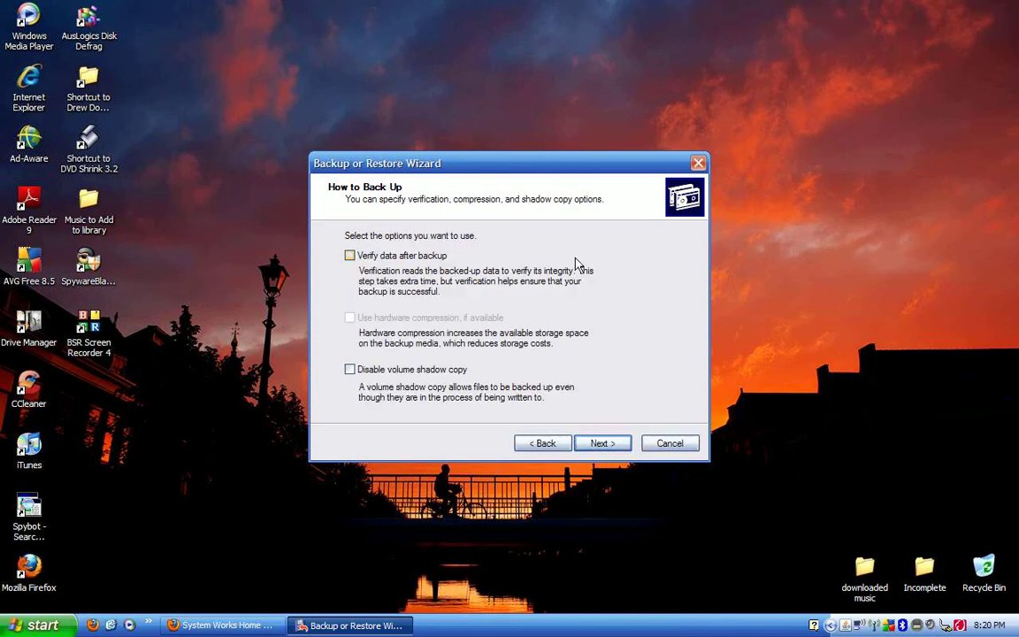
left_click(361, 259)
left_click(352, 260)
left_click(607, 448)
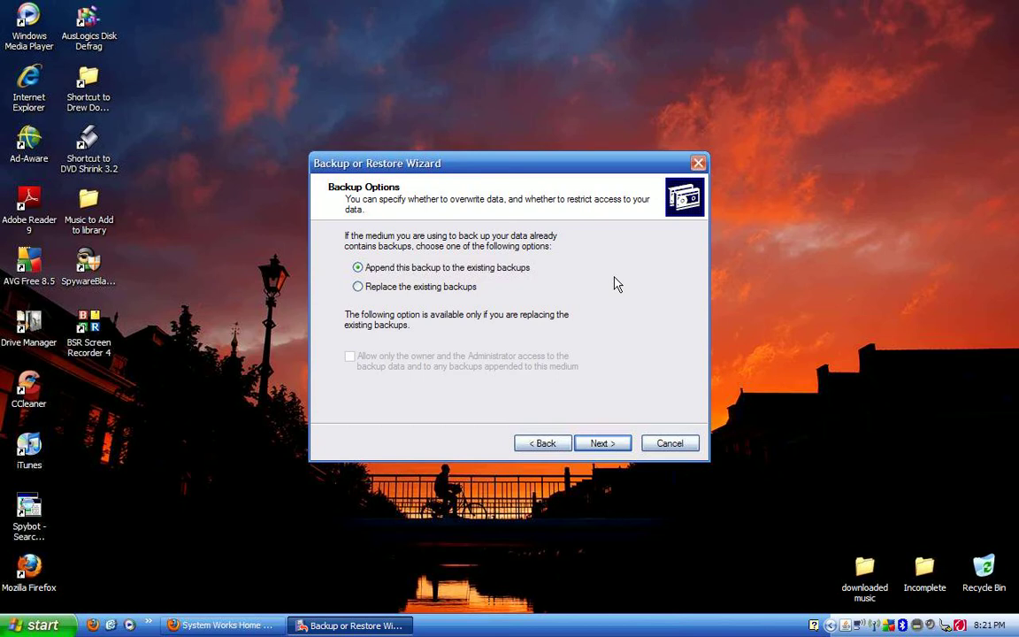
left_click(591, 448)
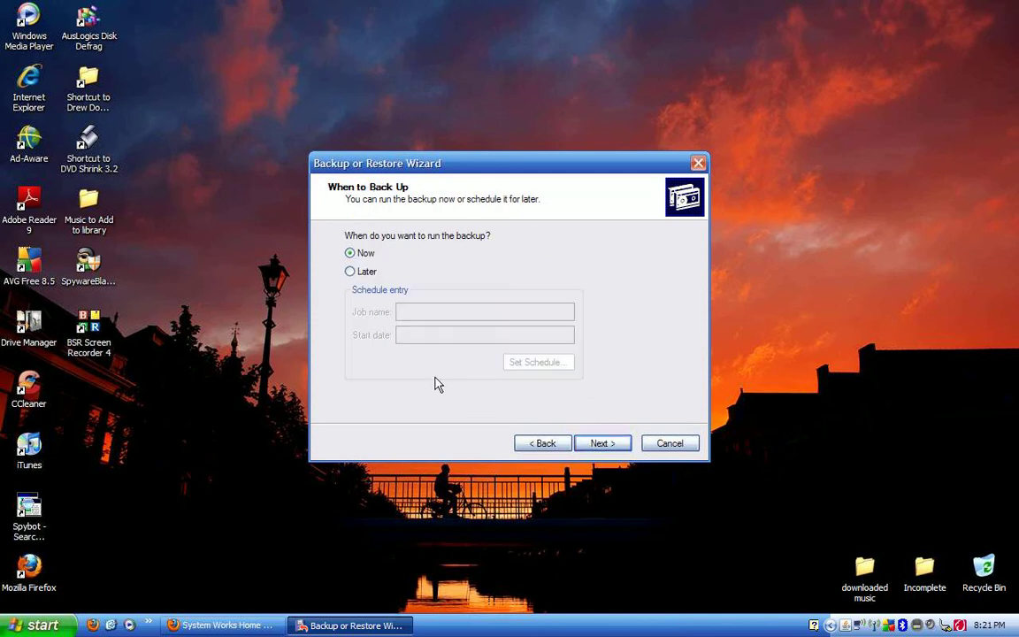
Step: Set the backup's run time to the Later option with job name BACKUP and open its schedule settings
left_click(350, 272)
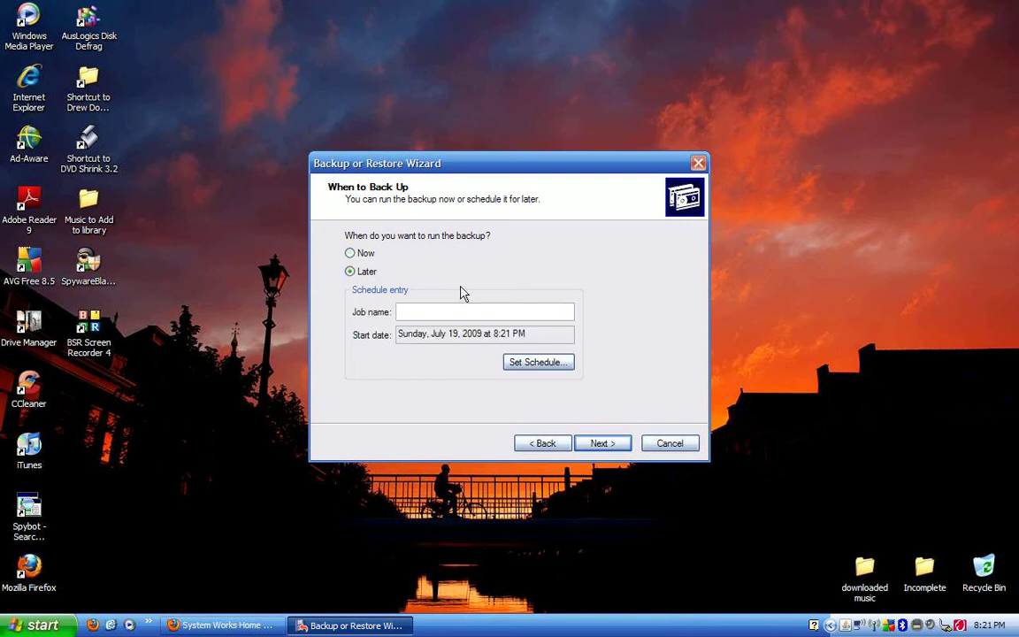
type("BACKUP")
left_click(549, 363)
left_click_drag(484, 263, 477, 162)
Step: Schedule the job weekly with a start time of 1:21 AM
left_click(426, 284)
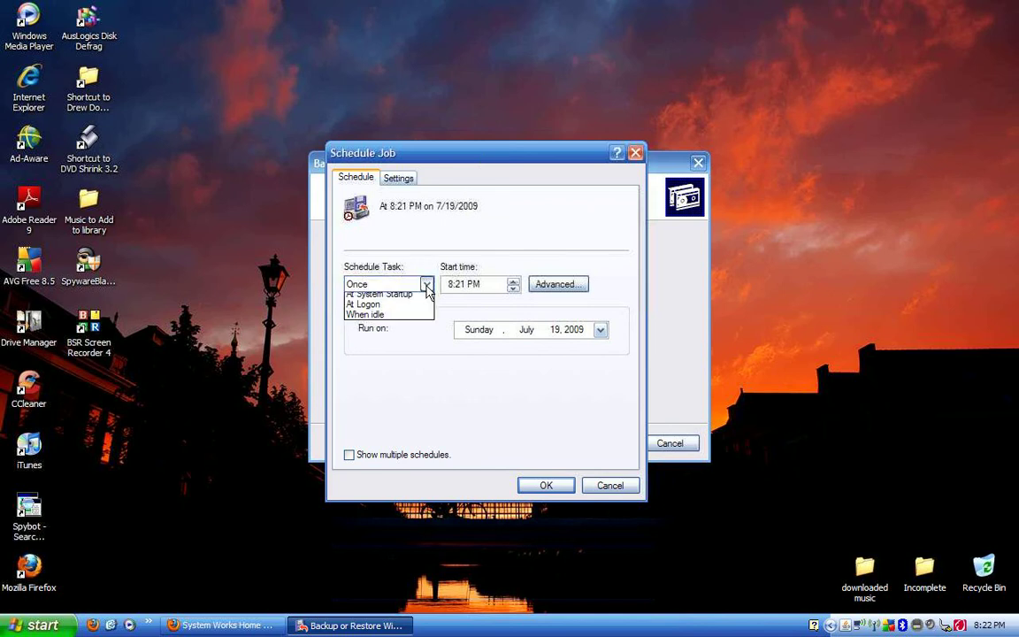
left_click(413, 309)
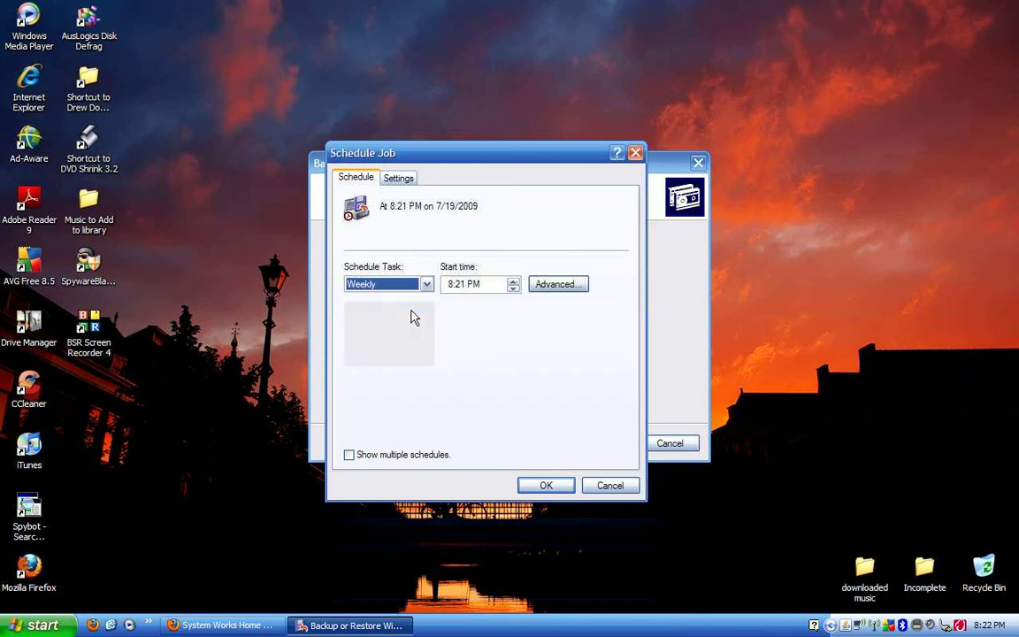
left_click(514, 281)
left_click(514, 281)
left_click(514, 281)
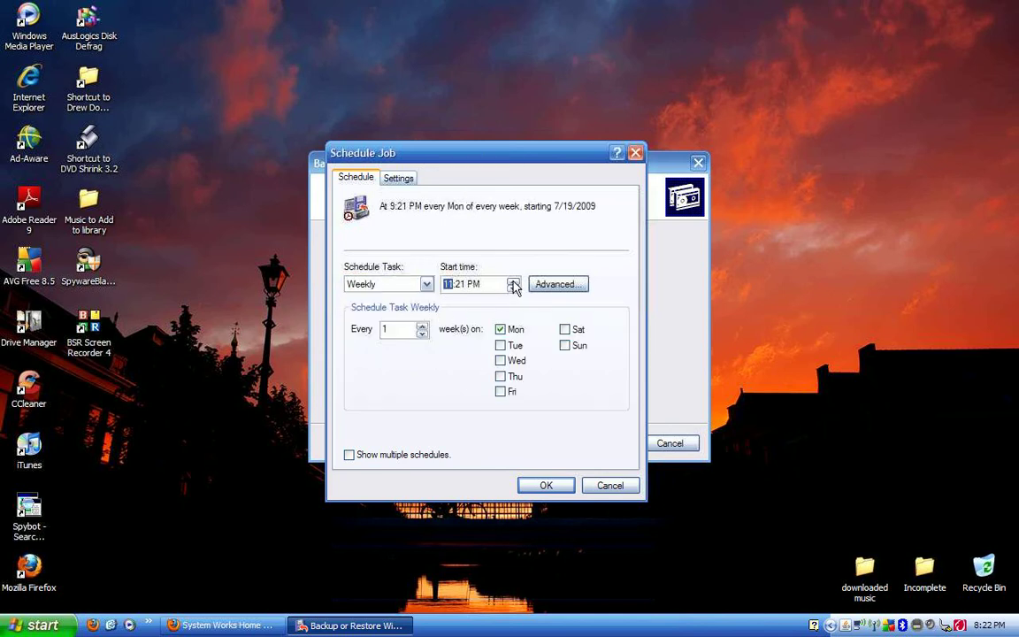
left_click(514, 281)
left_click(514, 281)
Step: Move the weekly run from Monday to Saturday and accept the schedule
left_click(500, 329)
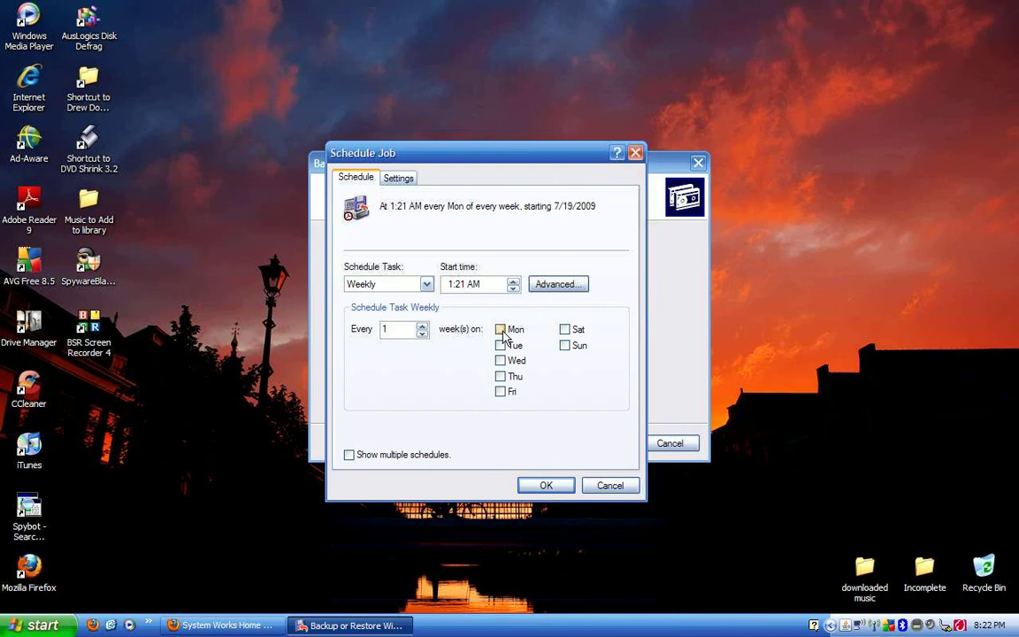
left_click(565, 330)
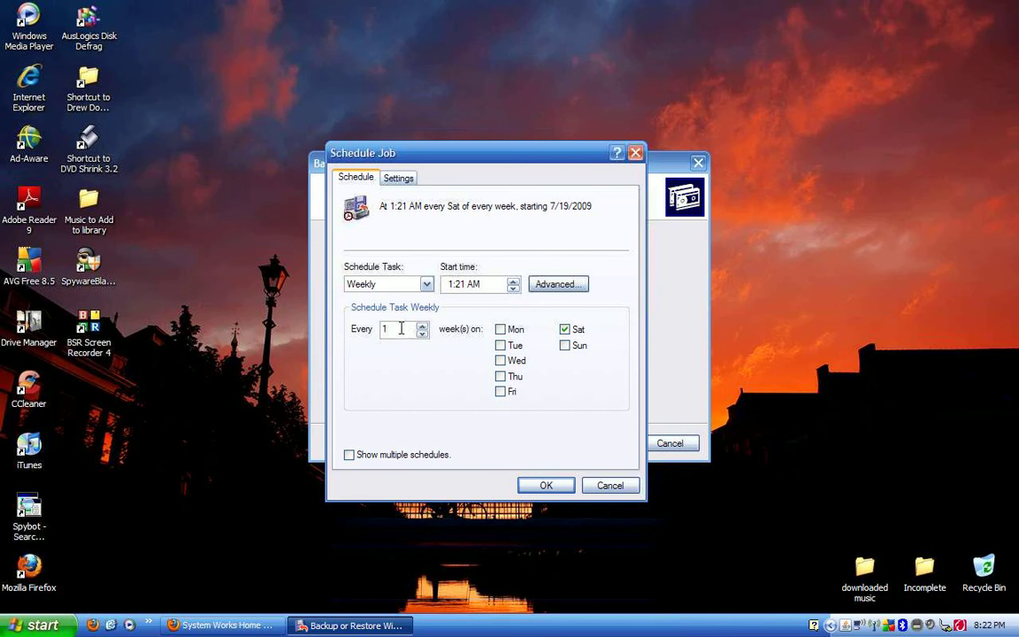
left_click(546, 487)
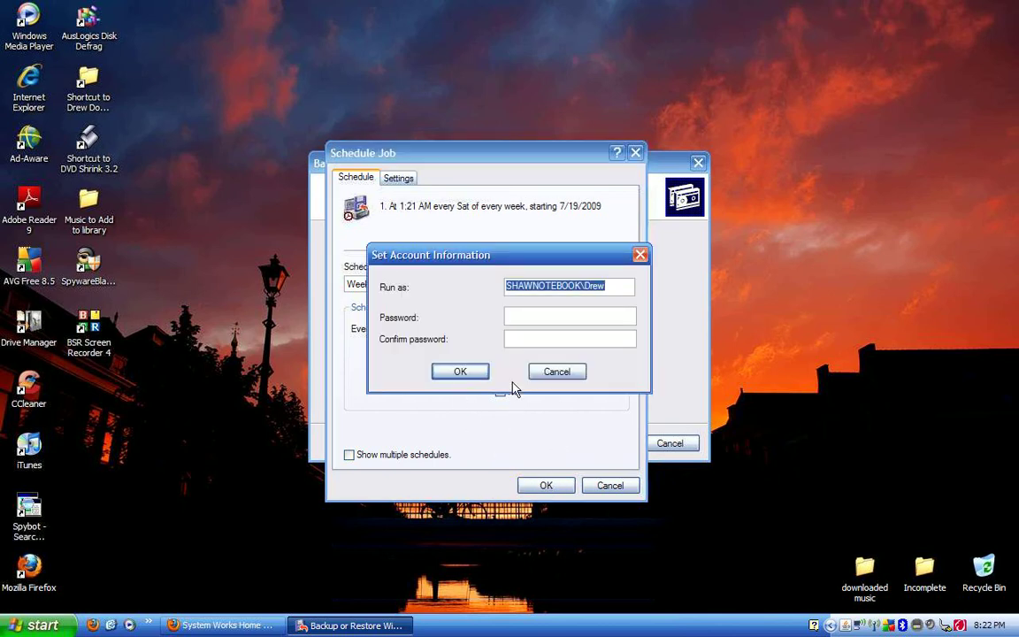
Step: Try to set the scheduled task's account information by entering and confirming the account password
left_click(530, 318)
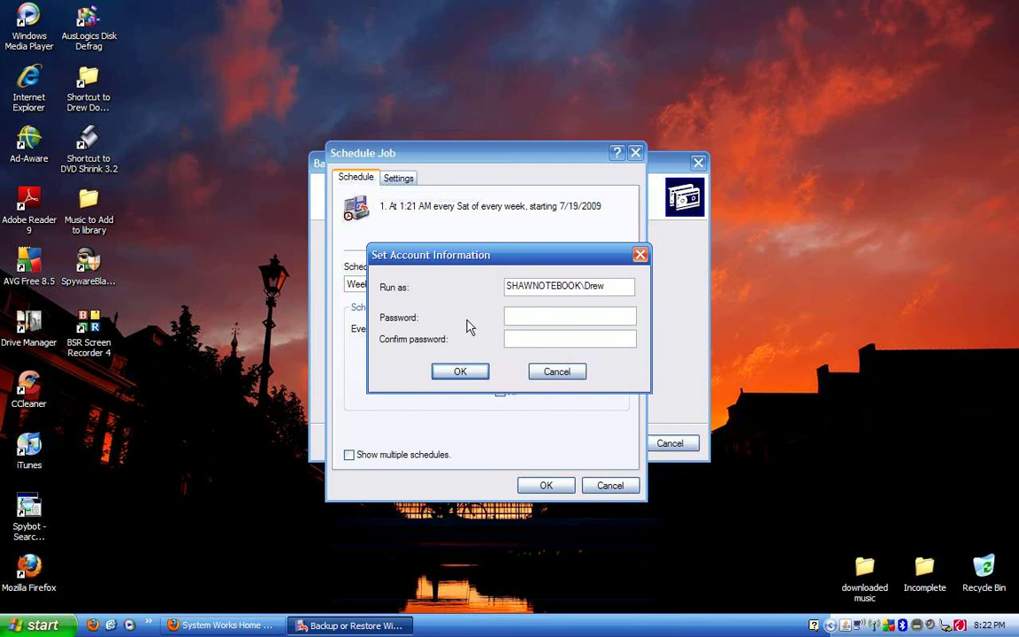
type("••••")
left_click(514, 343)
type("••••")
left_click(440, 376)
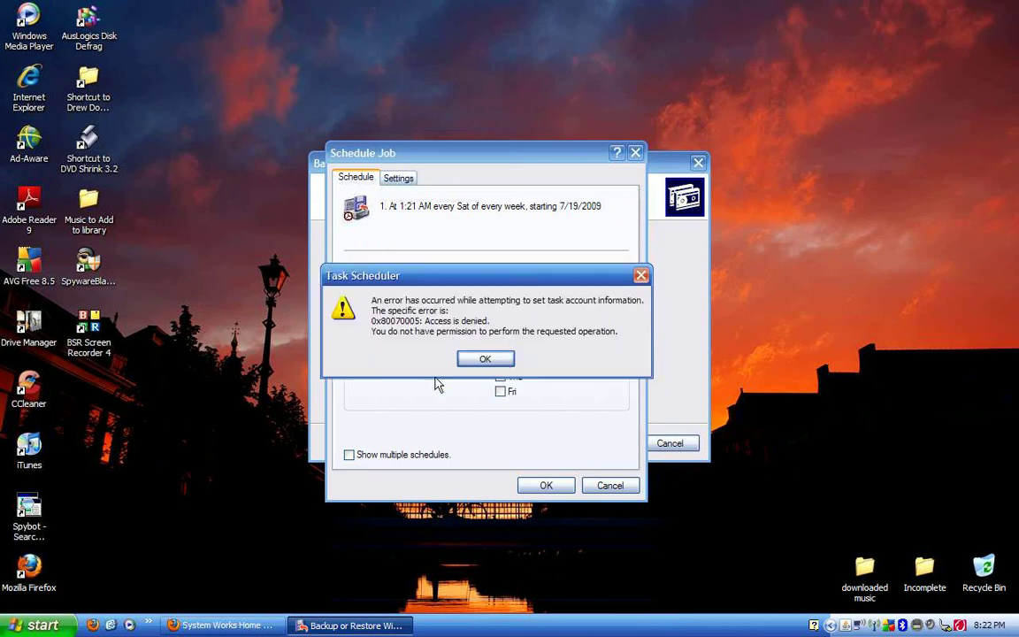
left_click(482, 358)
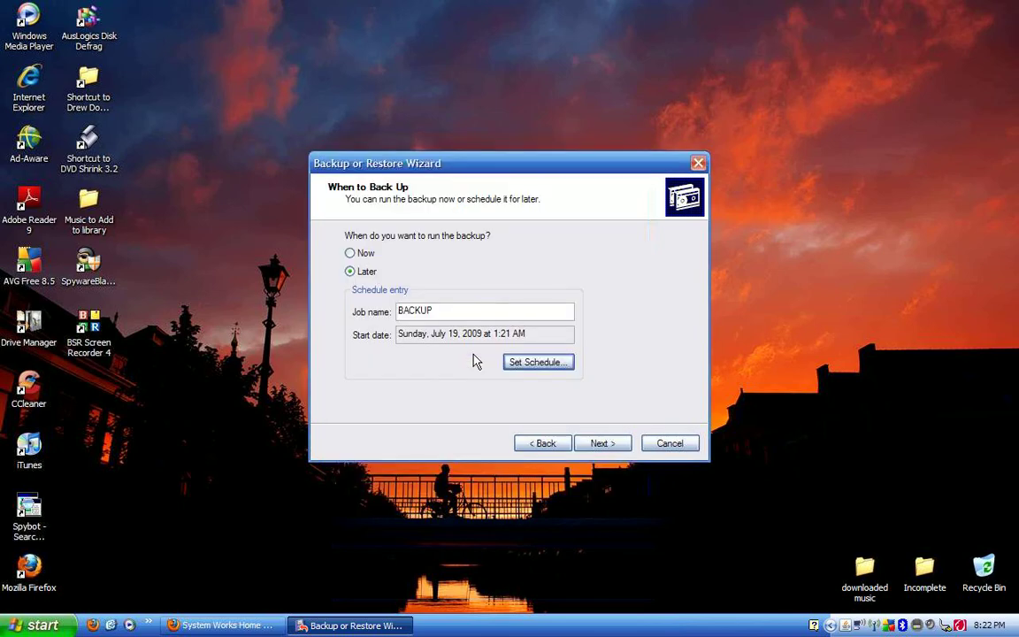
Step: Proceed past the backup timing page, entering and confirming the account password for the job
left_click(598, 445)
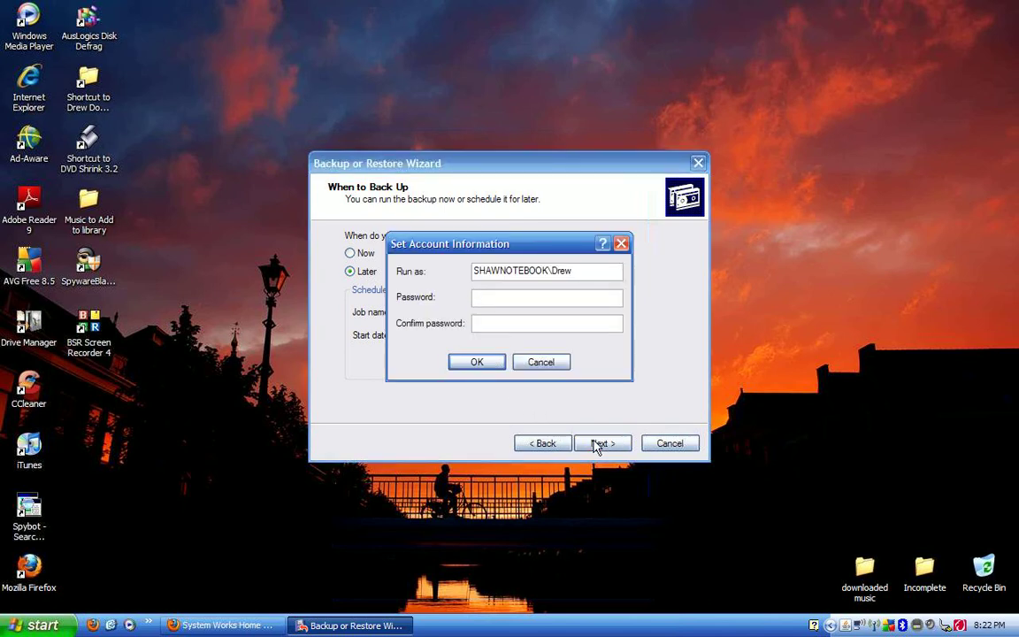
type("****")
left_click(480, 326)
type("****")
left_click(467, 362)
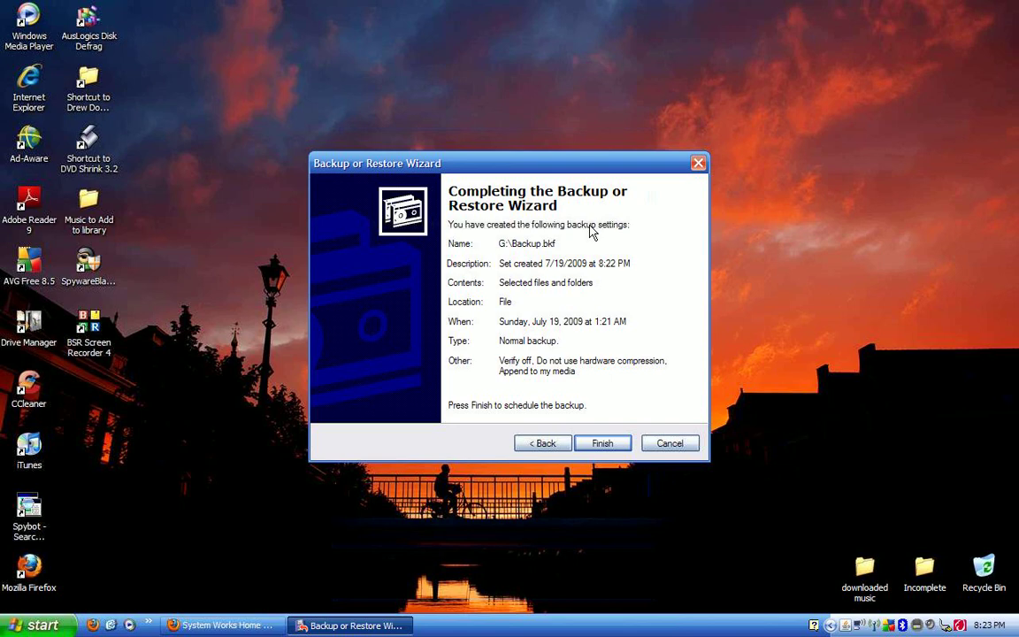
Step: Finish the wizard to schedule the backup and switch back to the System Works page in Firefox
left_click(599, 445)
left_click_drag(395, 195, 475, 250)
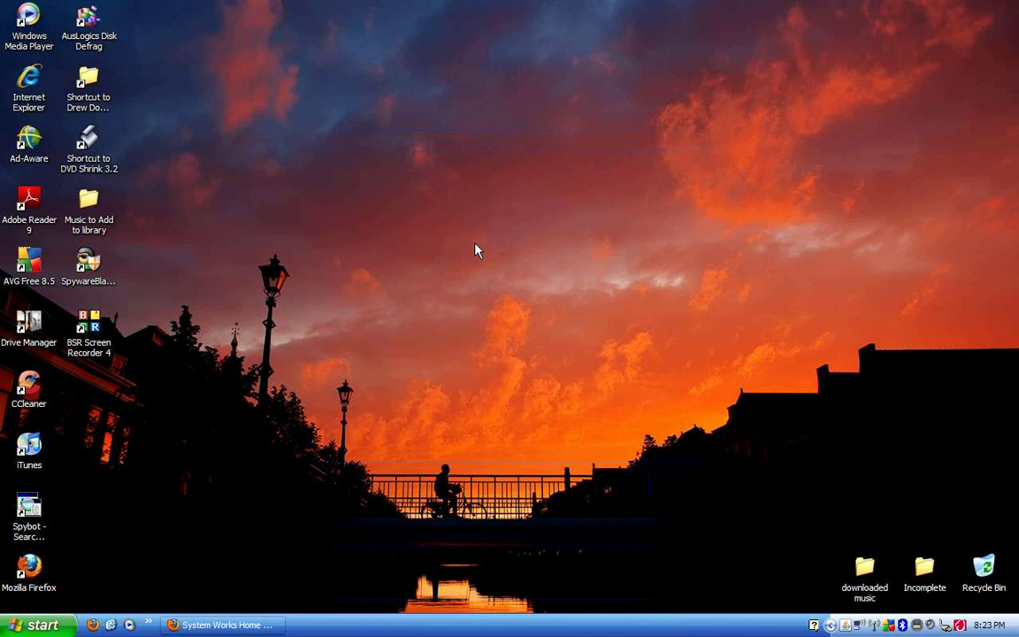
left_click(194, 625)
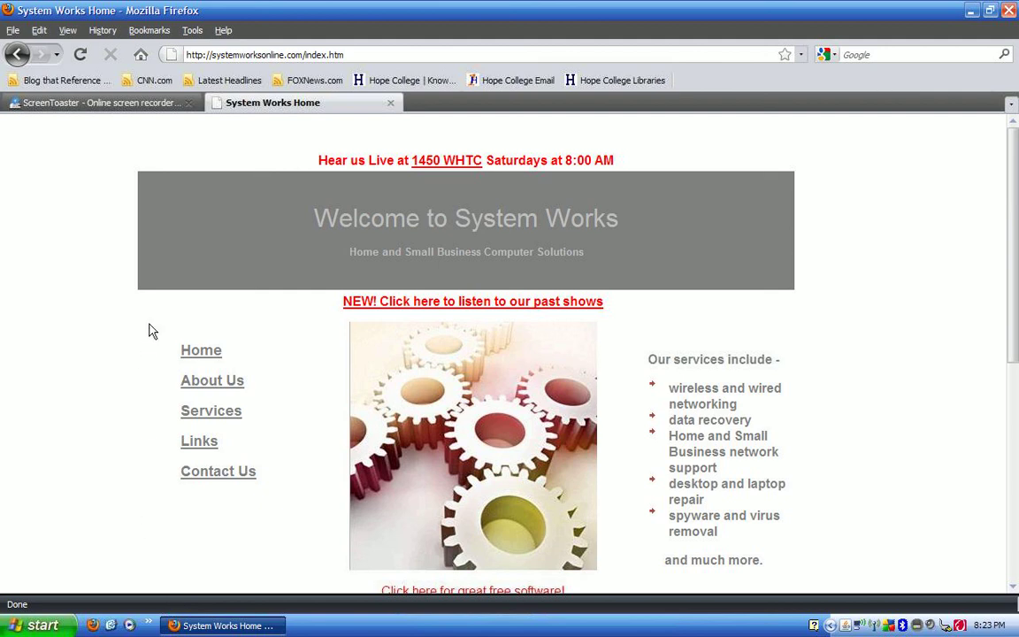